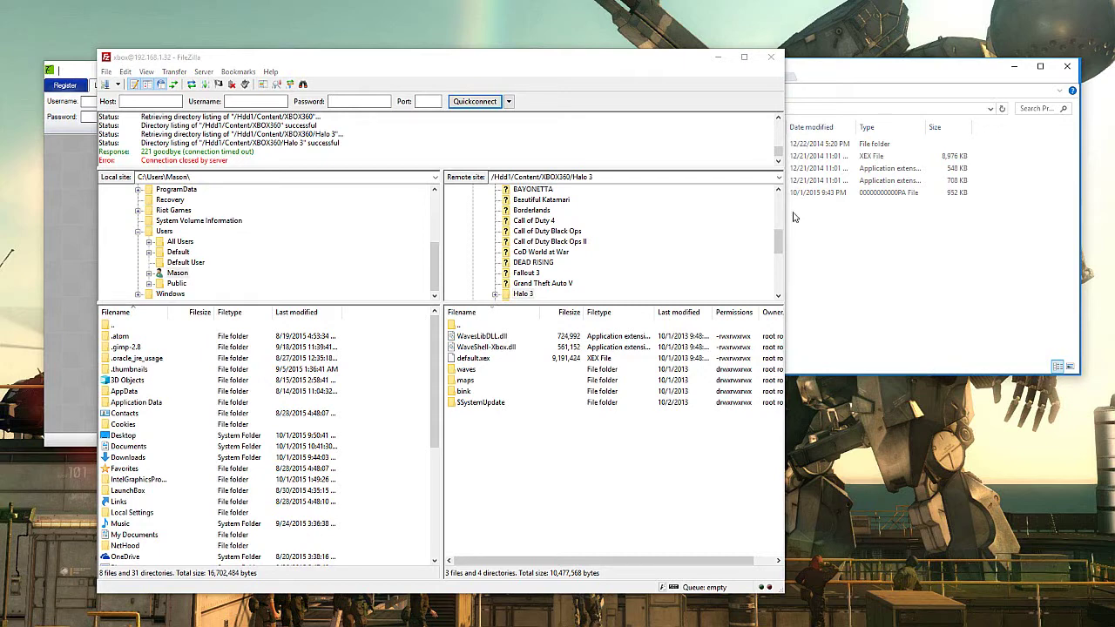
pyautogui.click(834, 272)
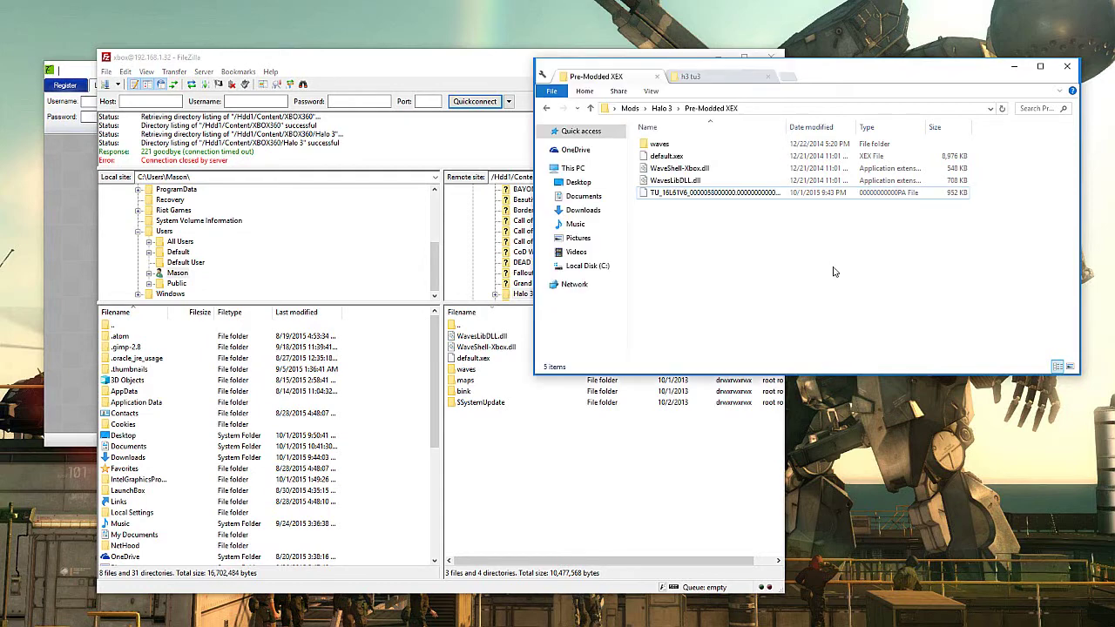
pyautogui.click(69, 271)
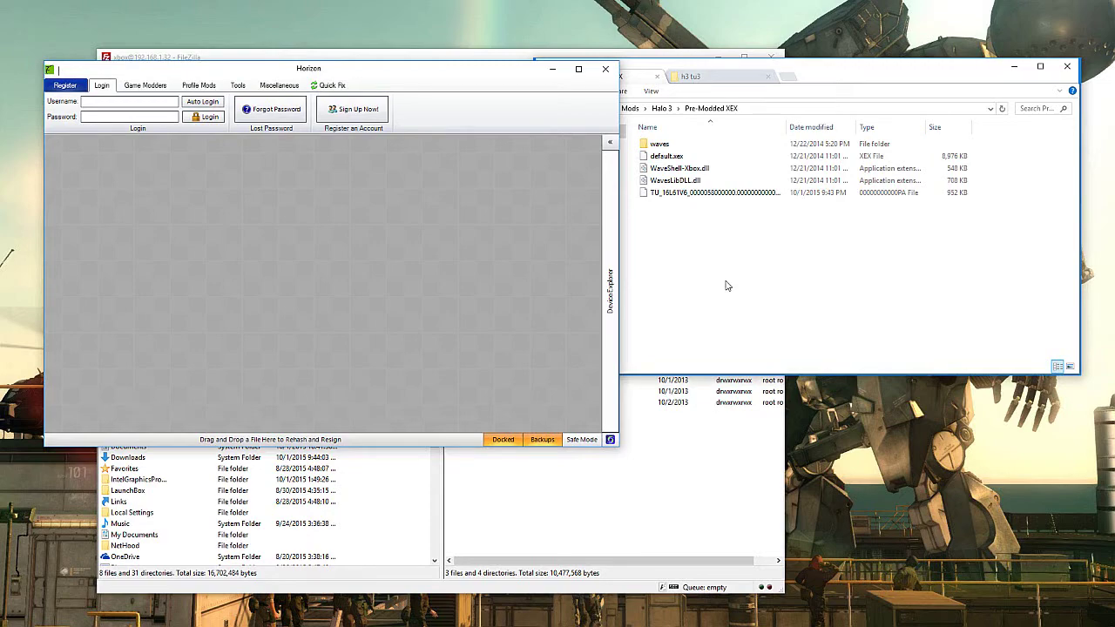
# - Switch to the browser and review the game versions covered by the Halo 3 "Ultimate" XEX PPF Patches 5 download
pyautogui.hotkey('alt', 'Tab')
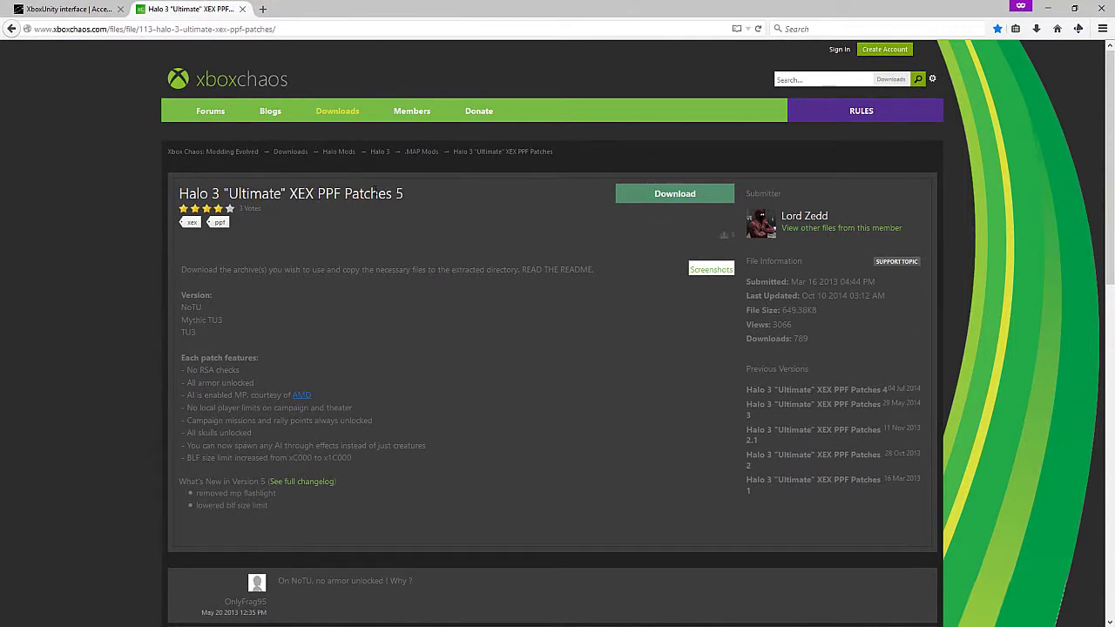
pyautogui.scroll(-1, 340, 270)
pyautogui.moveTo(182, 261); pyautogui.dragTo(262, 257)
pyautogui.click(261, 256)
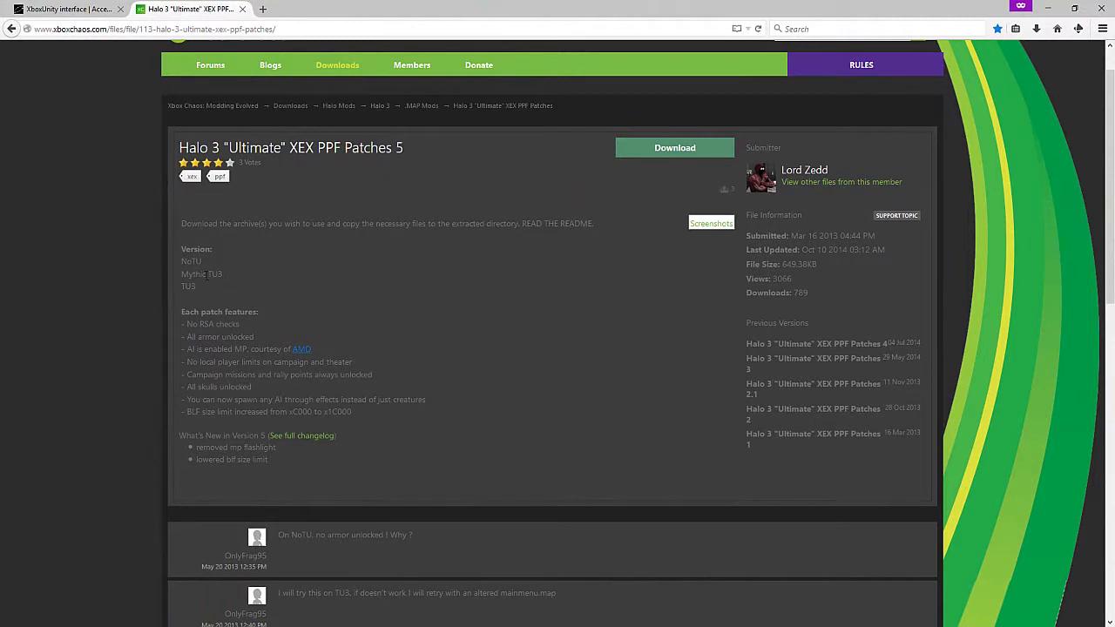
pyautogui.doubleClick(214, 274)
pyautogui.click(223, 274)
pyautogui.moveTo(212, 275)
pyautogui.mouseDown()
pyautogui.moveTo(188, 264)
pyautogui.moveTo(226, 275)
pyautogui.mouseUp()
pyautogui.click(224, 274)
pyautogui.tripleClick(198, 272)
pyautogui.click(219, 273)
pyautogui.moveTo(225, 274); pyautogui.dragTo(181, 261)
# - Read through the list of features included in each Halo 3 "Ultimate" XEX patch
pyautogui.click(193, 290)
pyautogui.moveTo(215, 324); pyautogui.dragTo(348, 322)
pyautogui.moveTo(200, 341); pyautogui.dragTo(222, 337)
pyautogui.click(237, 336)
pyautogui.moveTo(310, 374)
pyautogui.mouseDown()
pyautogui.moveTo(262, 375)
pyautogui.moveTo(321, 376)
pyautogui.mouseUp()
pyautogui.click(233, 386)
# - Try to download Halo 3 "Ultimate" XEX PPF Patches 5 and return to its description page
pyautogui.click(636, 148)
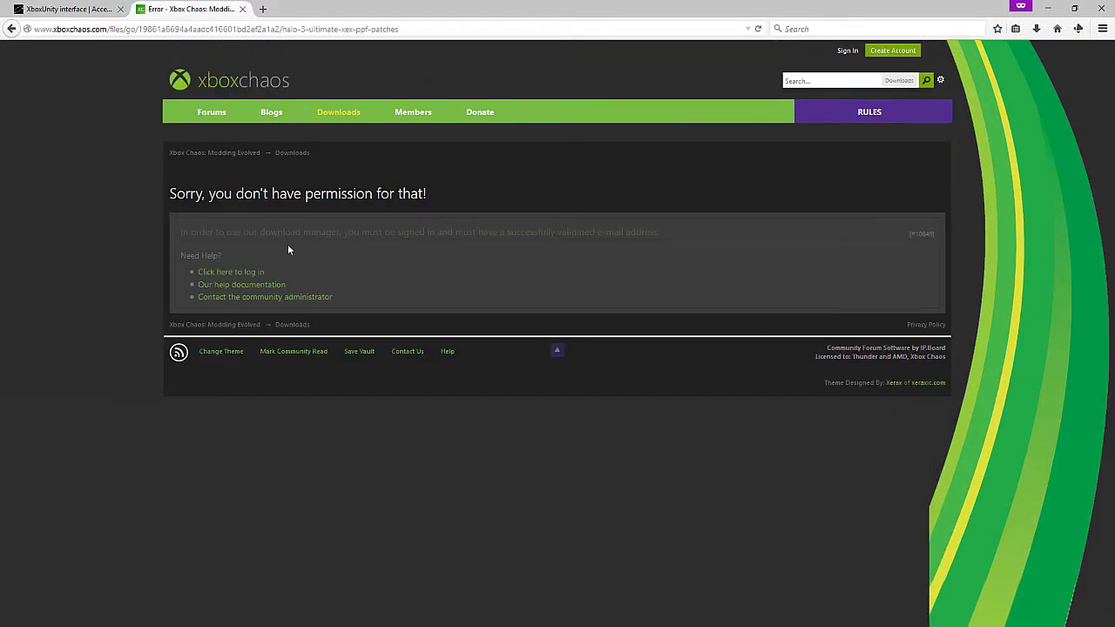
pyautogui.hotkey('alt', 'Left')
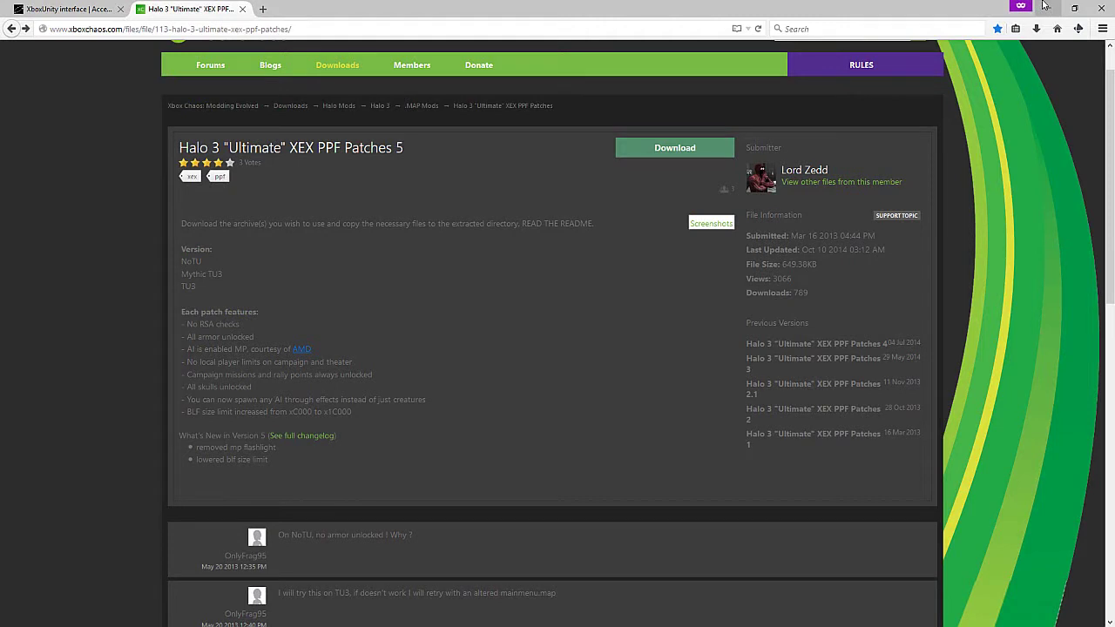
pyautogui.moveTo(197, 260); pyautogui.dragTo(198, 270)
pyautogui.click(196, 266)
# - Examine the base version of Update 3 for MediaID 699E0227 on the XboxUnity page, then minimize the browser
pyautogui.click(107, 6)
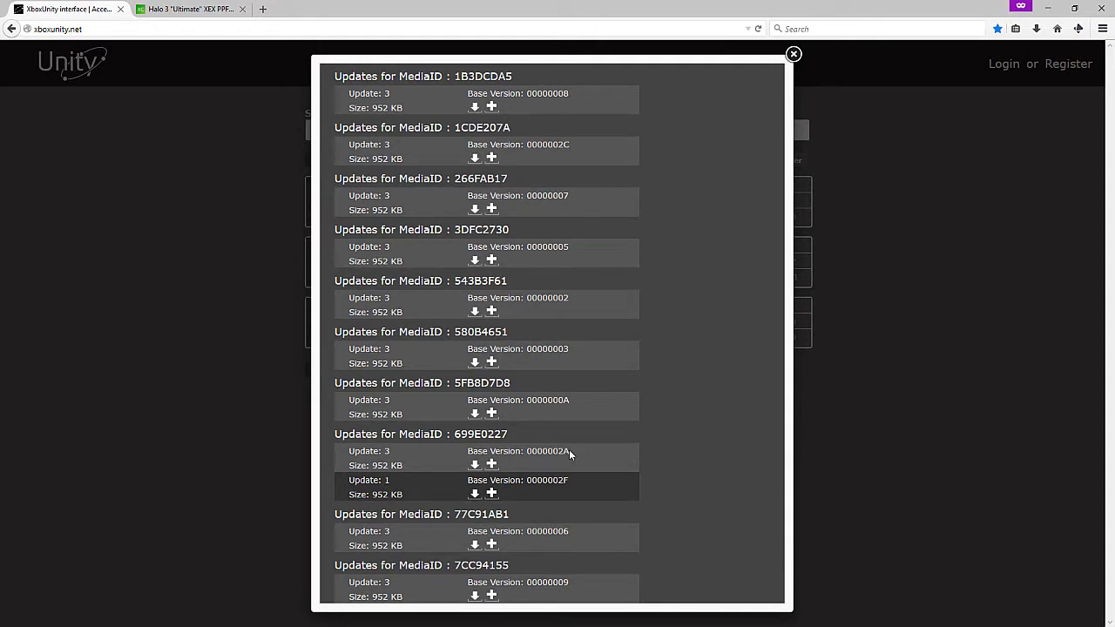
pyautogui.moveTo(570, 451); pyautogui.dragTo(487, 451)
pyautogui.click(487, 450)
pyautogui.moveTo(592, 448); pyautogui.dragTo(498, 448)
pyautogui.click(448, 460)
pyautogui.click(554, 451)
pyautogui.click(500, 450)
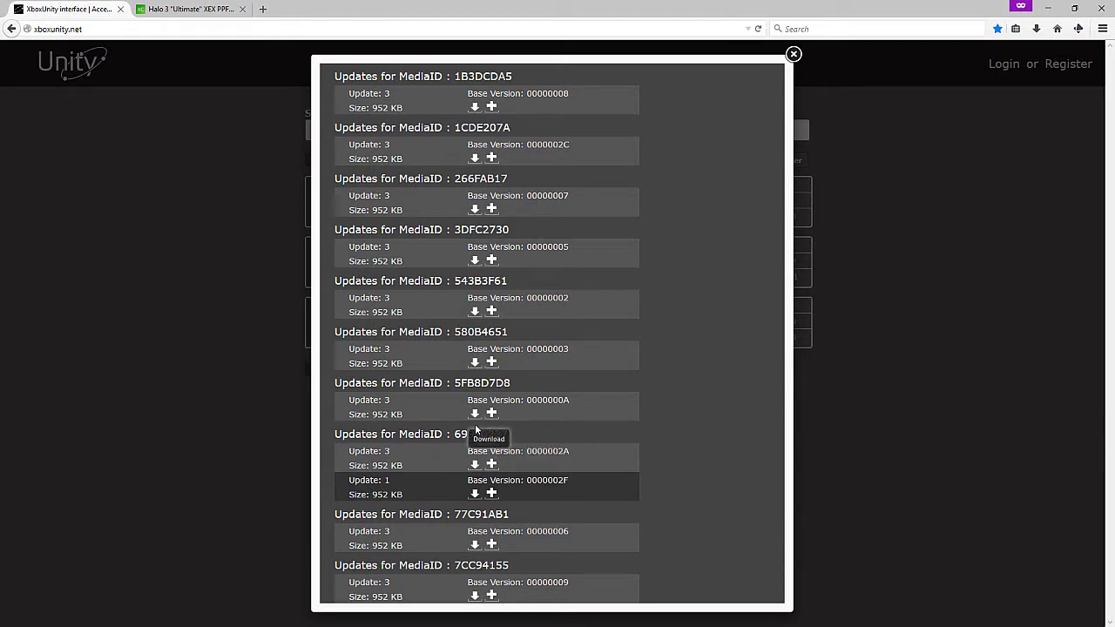
pyautogui.click(1044, 8)
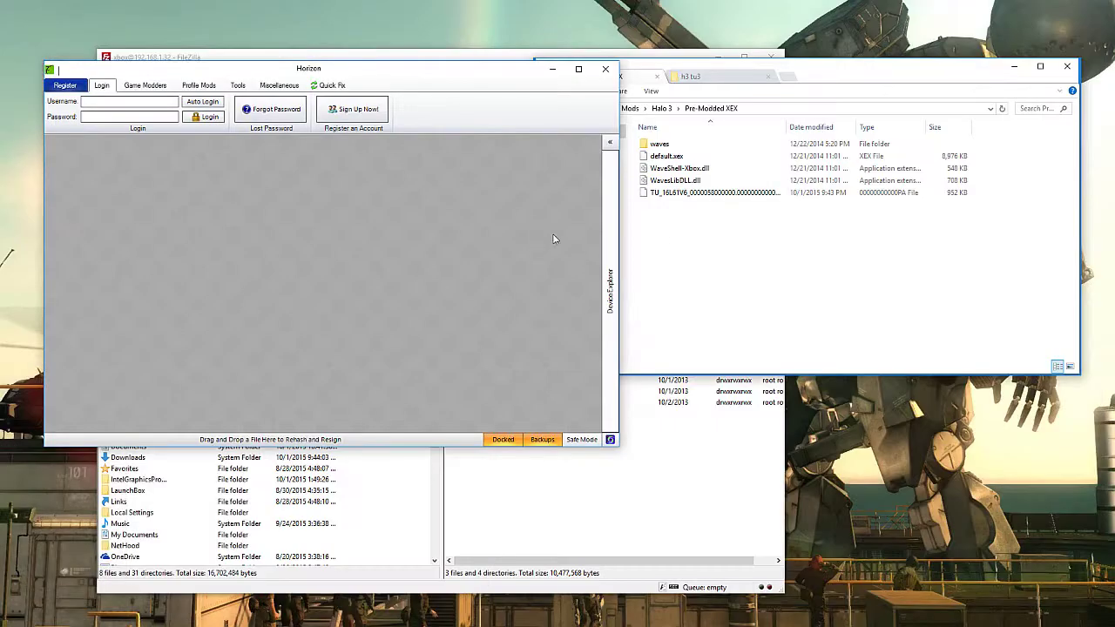
# - Check the game files in the Pre-Modded XEX folder and the contents of the remote Halo 3 folder in FileZilla
pyautogui.click(737, 270)
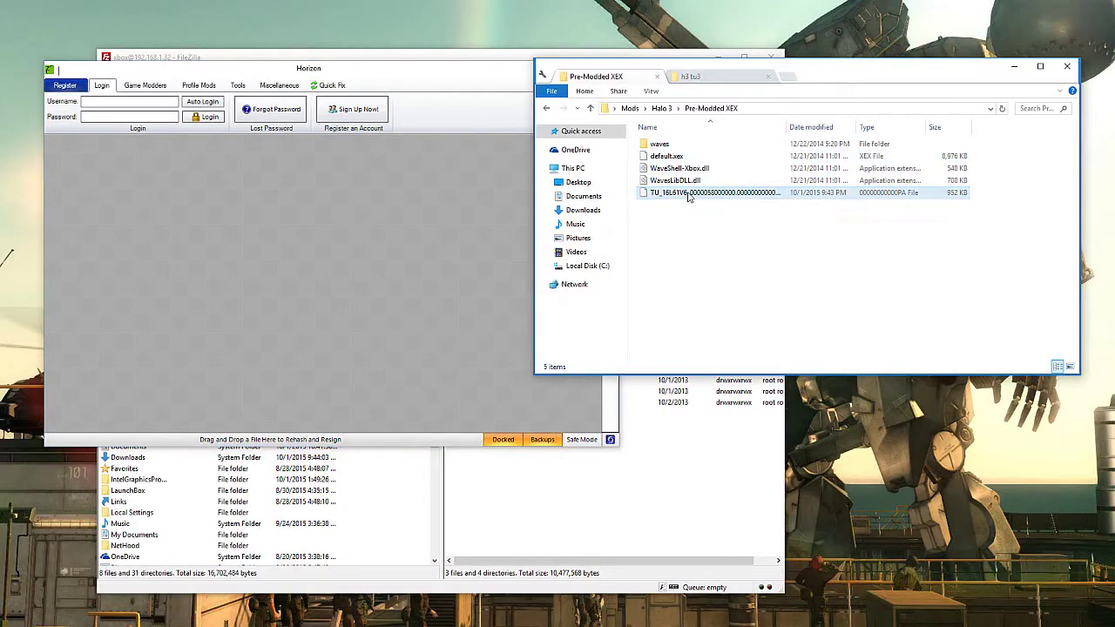
pyautogui.moveTo(639, 178); pyautogui.dragTo(659, 142)
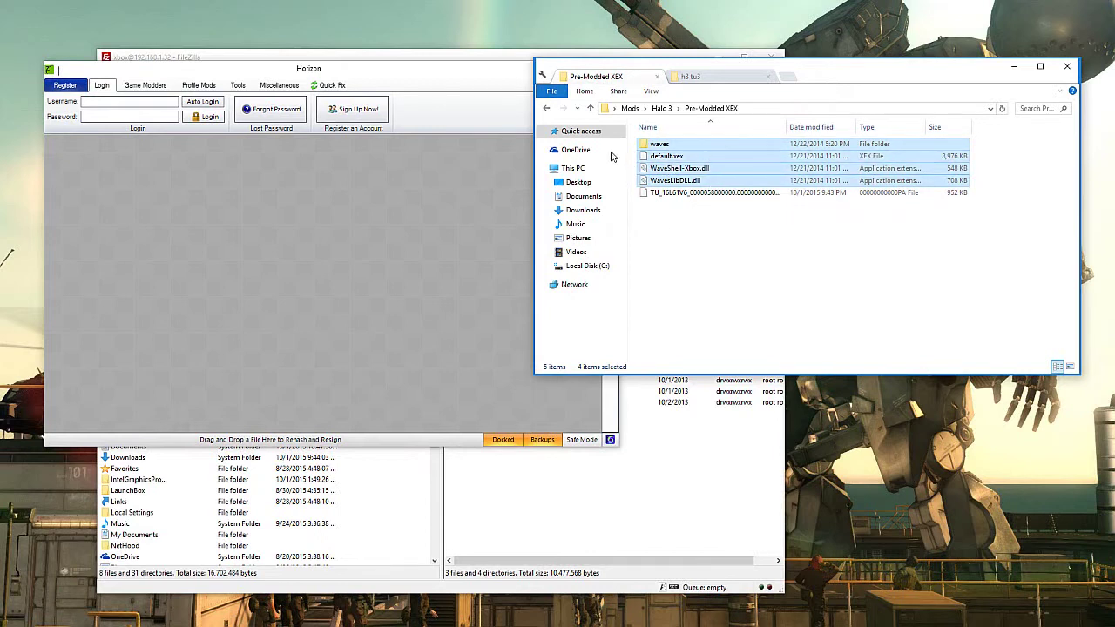
pyautogui.click(716, 296)
pyautogui.click(671, 451)
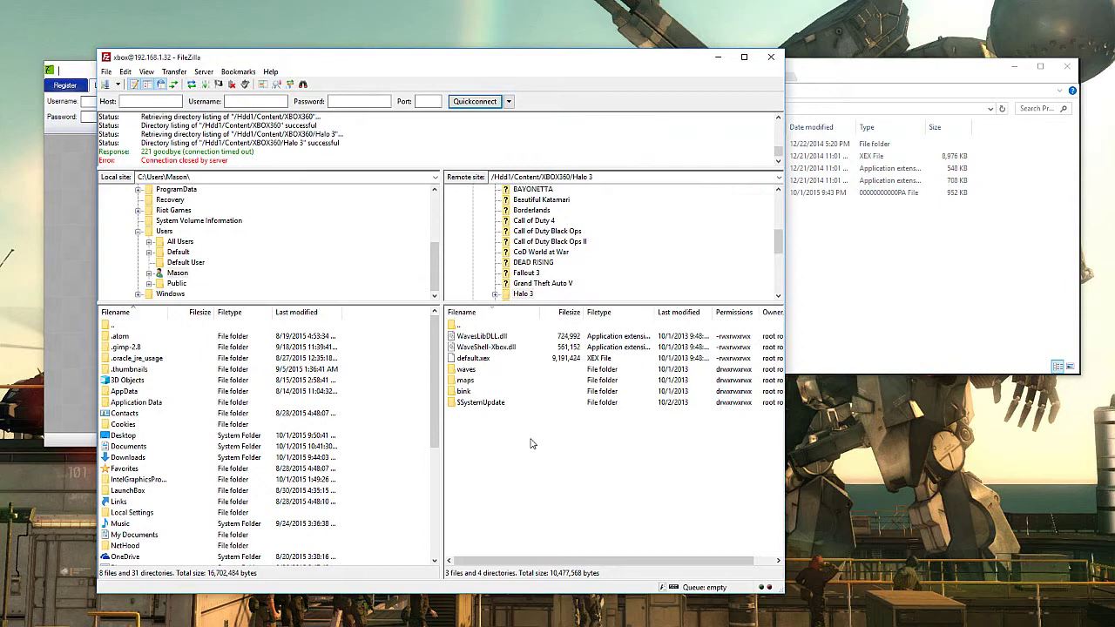
pyautogui.moveTo(530, 439); pyautogui.dragTo(496, 336)
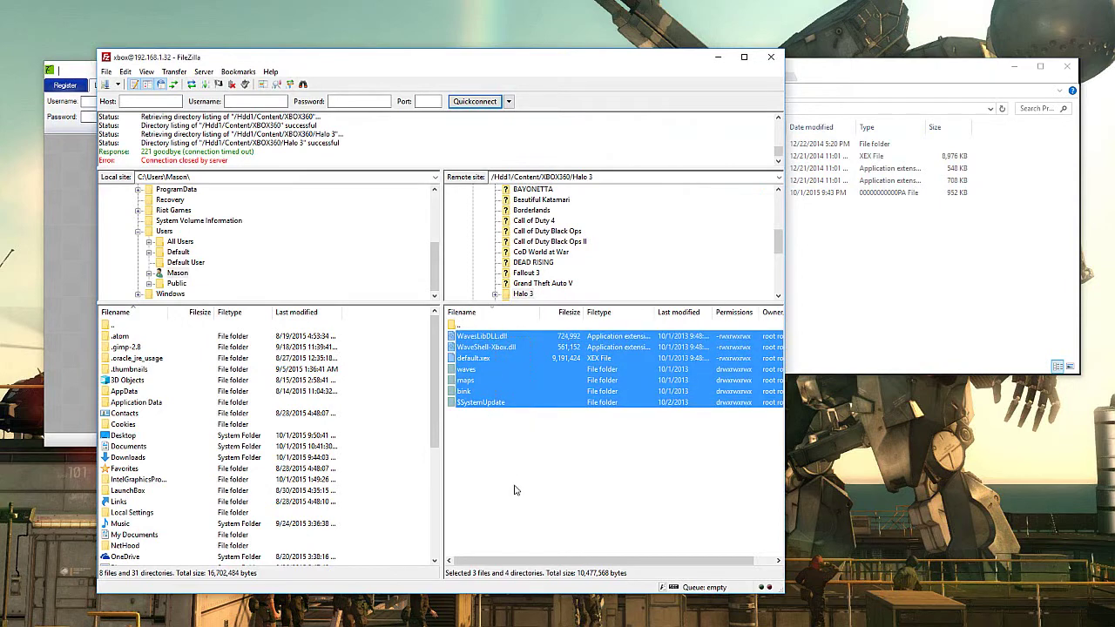
pyautogui.click(514, 485)
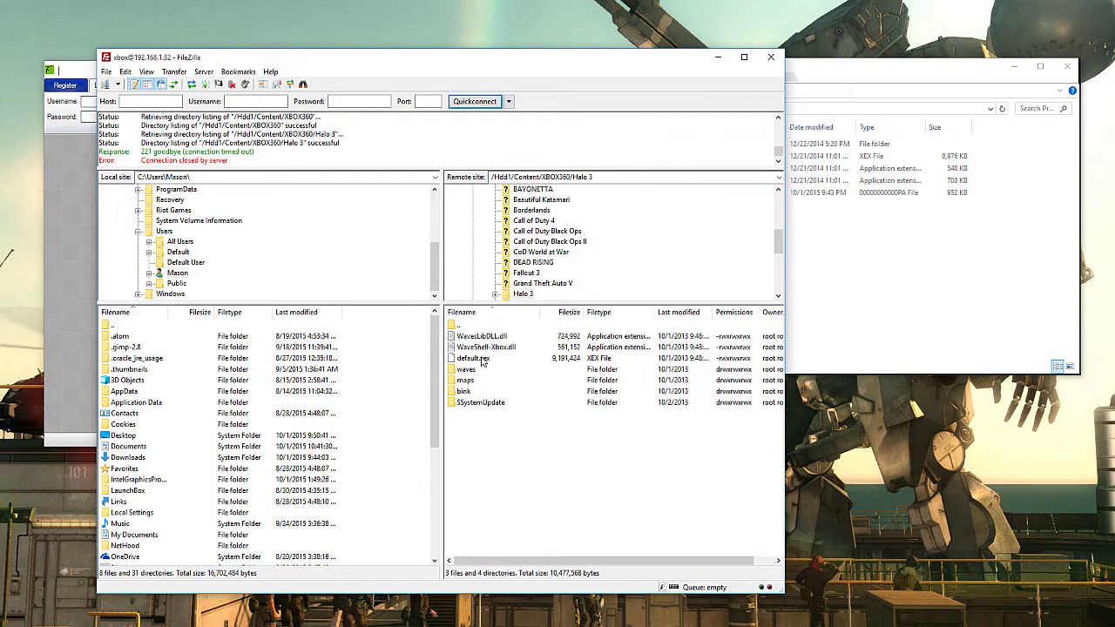
pyautogui.click(716, 63)
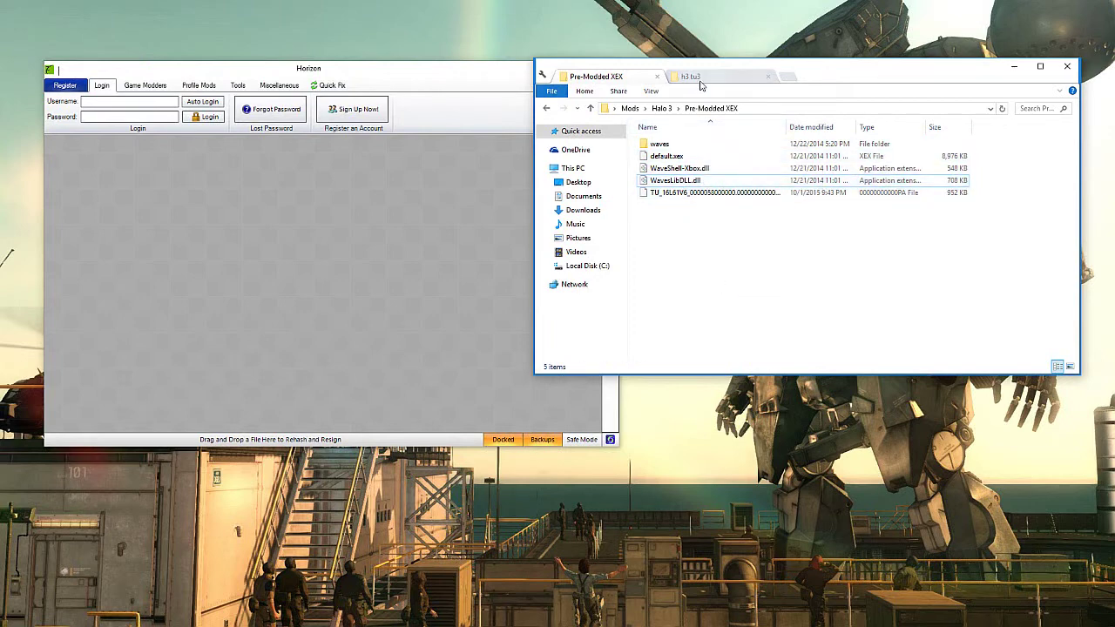
# - Look over the h3 tu3 patch folder and the xboxchaos patch page it comes from
pyautogui.click(693, 77)
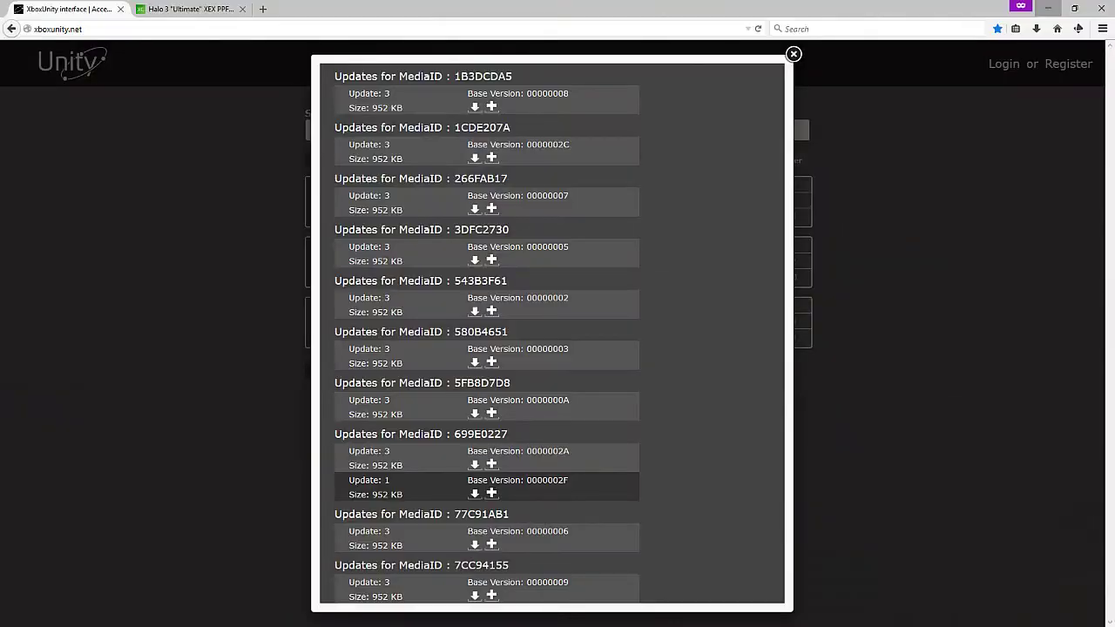
pyautogui.click(188, 9)
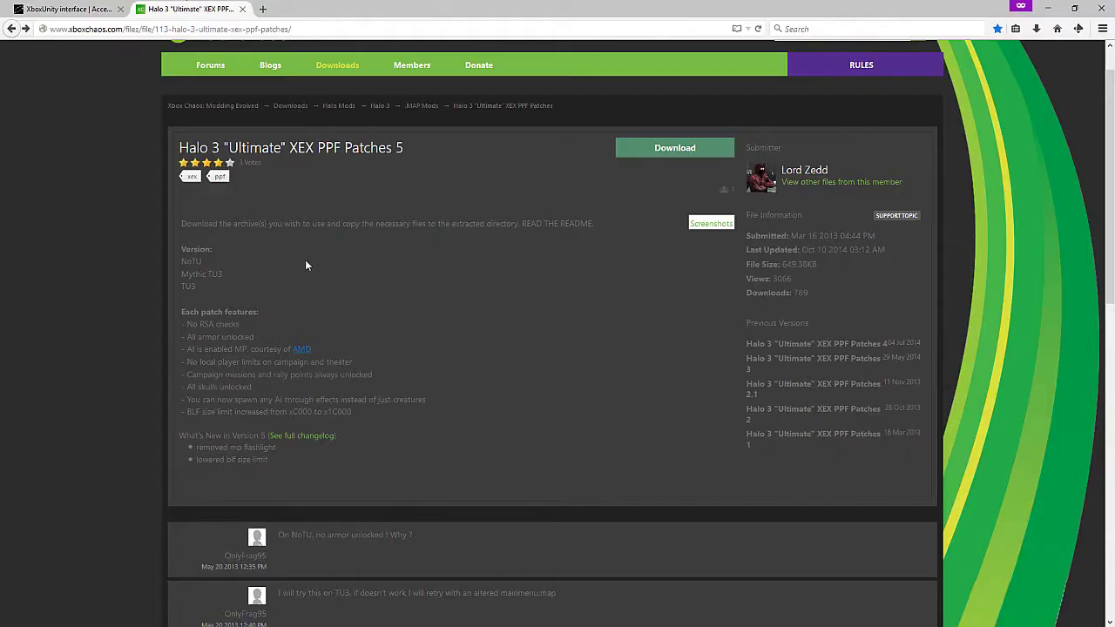
pyautogui.click(1048, 8)
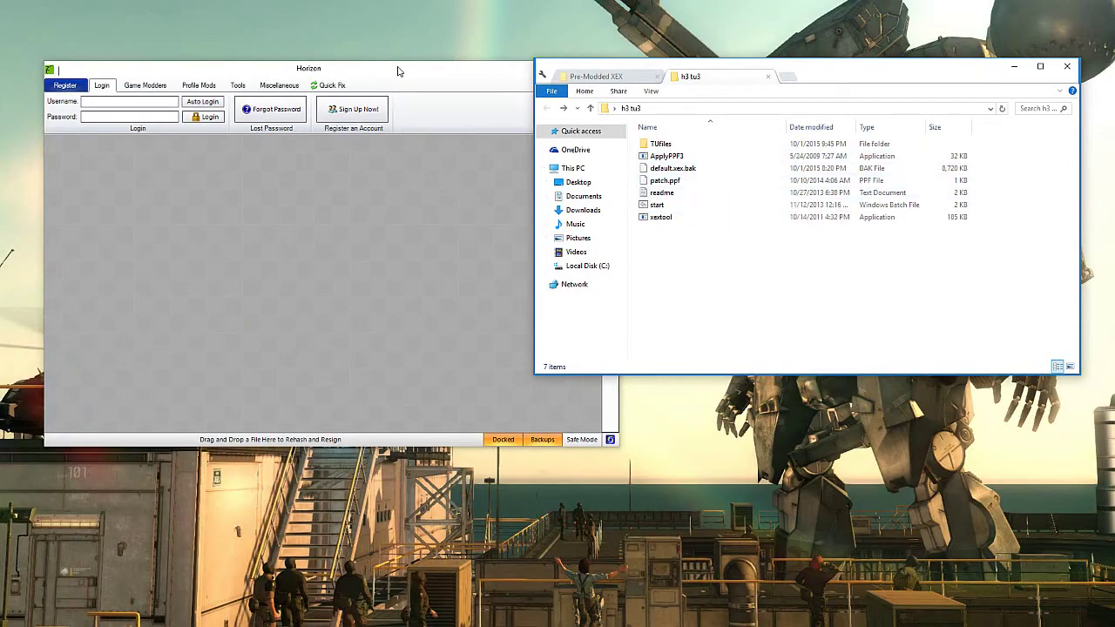
# - Load the TU_16L61V6 title update file from the Pre-Modded XEX folder into Horizon and show its package contents
pyautogui.click(636, 76)
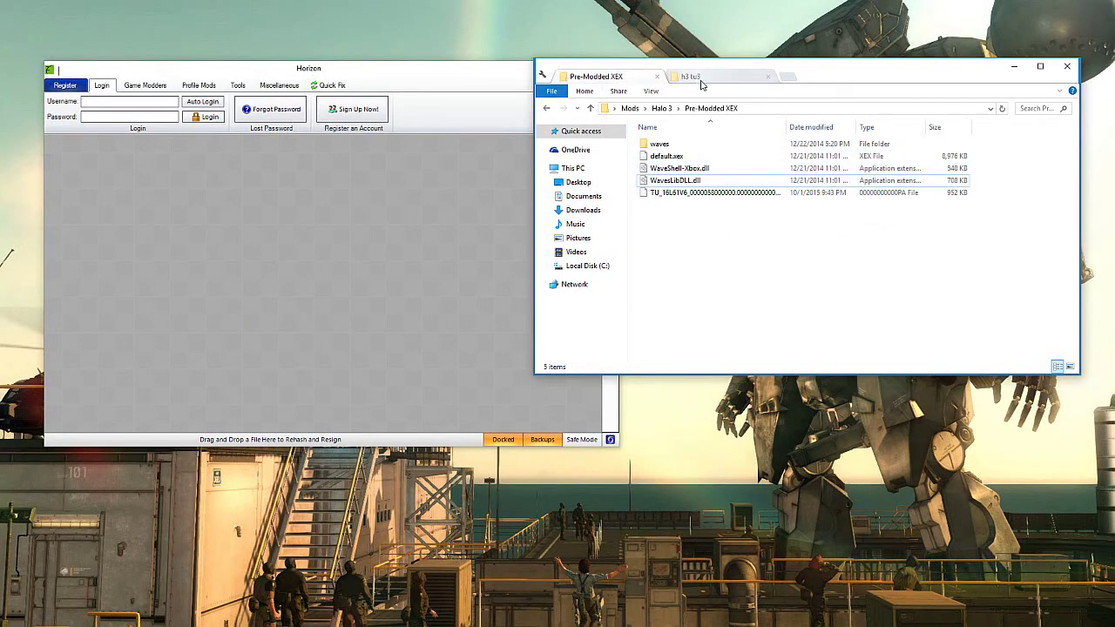
pyautogui.click(688, 193)
pyautogui.moveTo(732, 199); pyautogui.dragTo(306, 289)
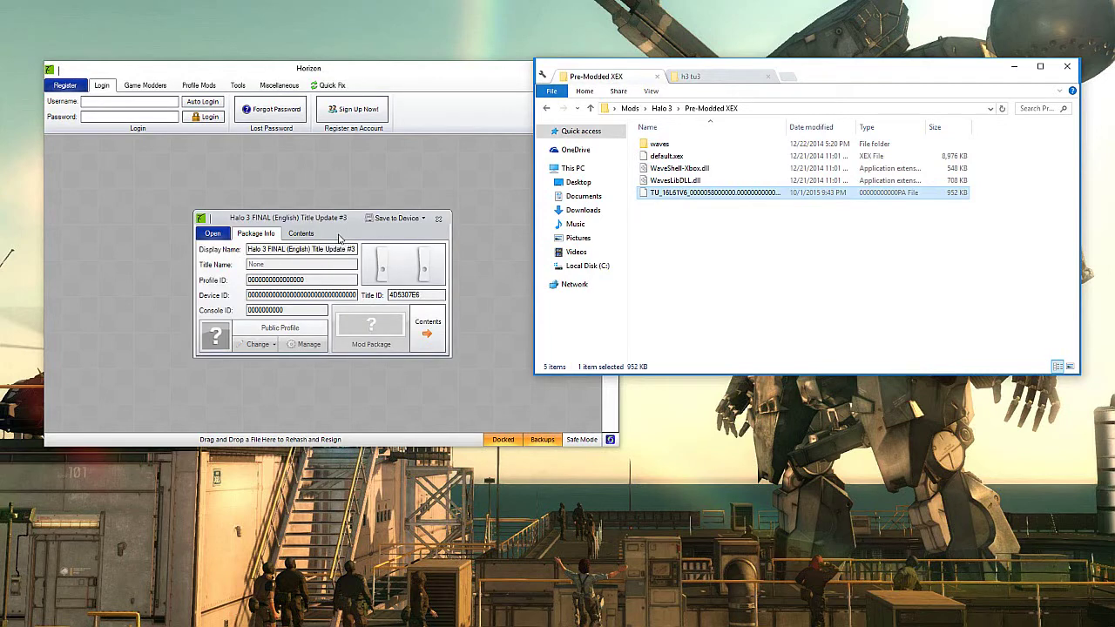
pyautogui.moveTo(268, 249); pyautogui.dragTo(339, 251)
pyautogui.click(287, 250)
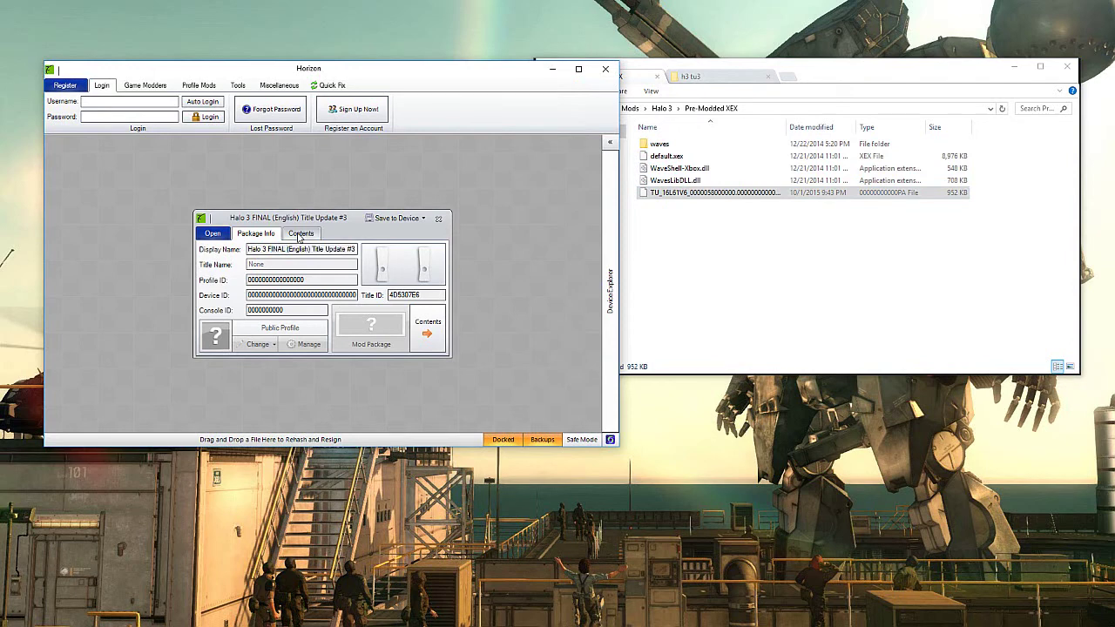
pyautogui.click(301, 234)
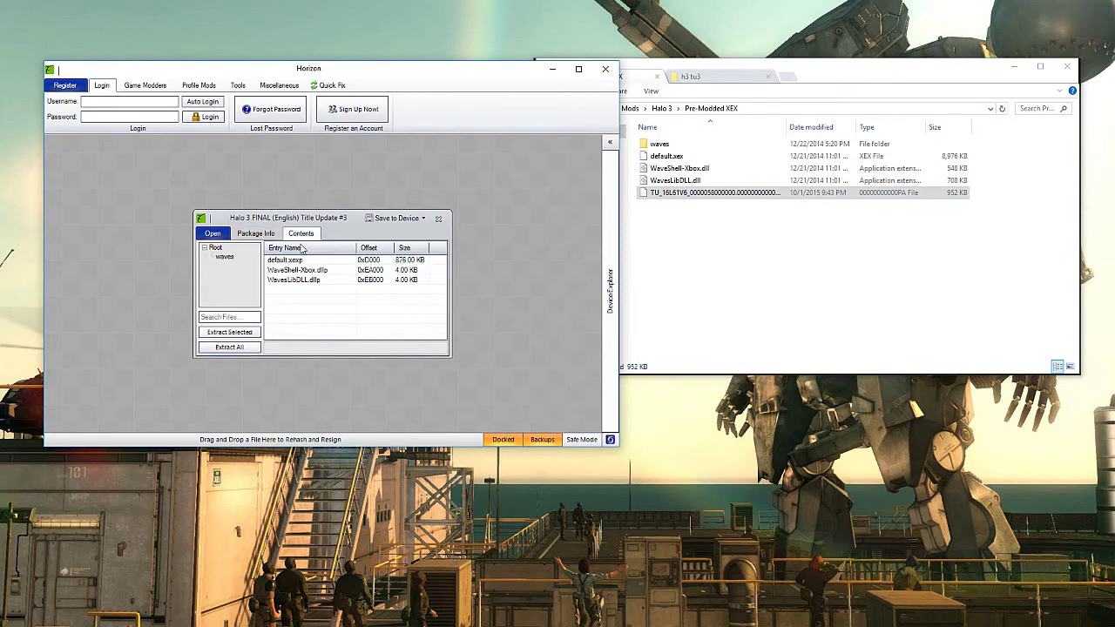
# - Extract all files of the title update package into the TUfiles folder inside h3 tu3, then close the package
pyautogui.click(229, 347)
pyautogui.scroll(-1, 554, 388)
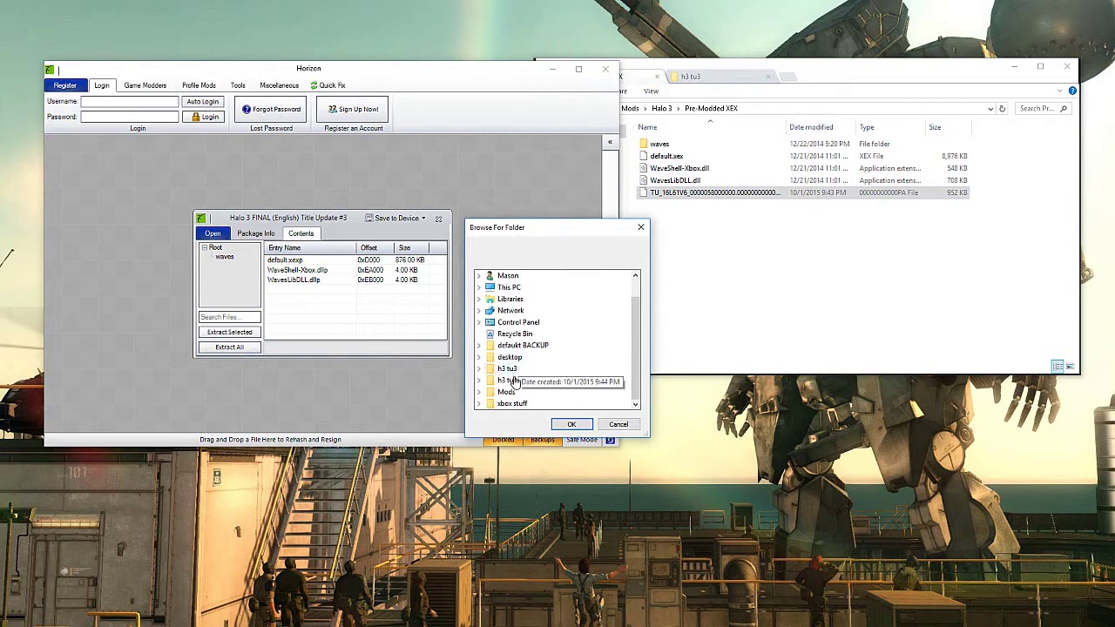
pyautogui.doubleClick(510, 369)
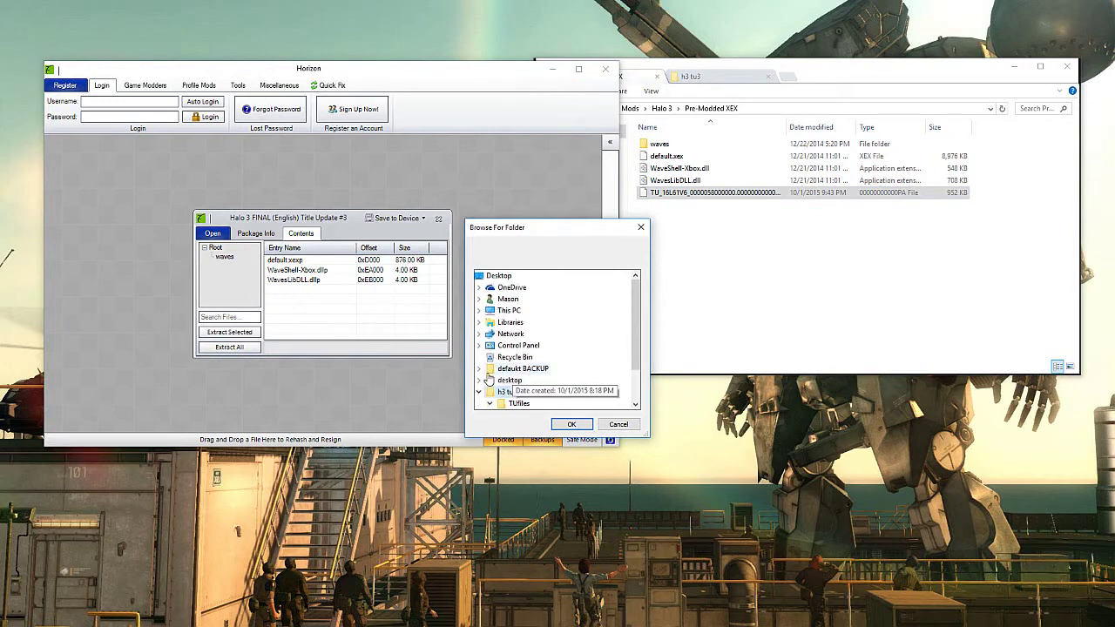
pyautogui.click(520, 404)
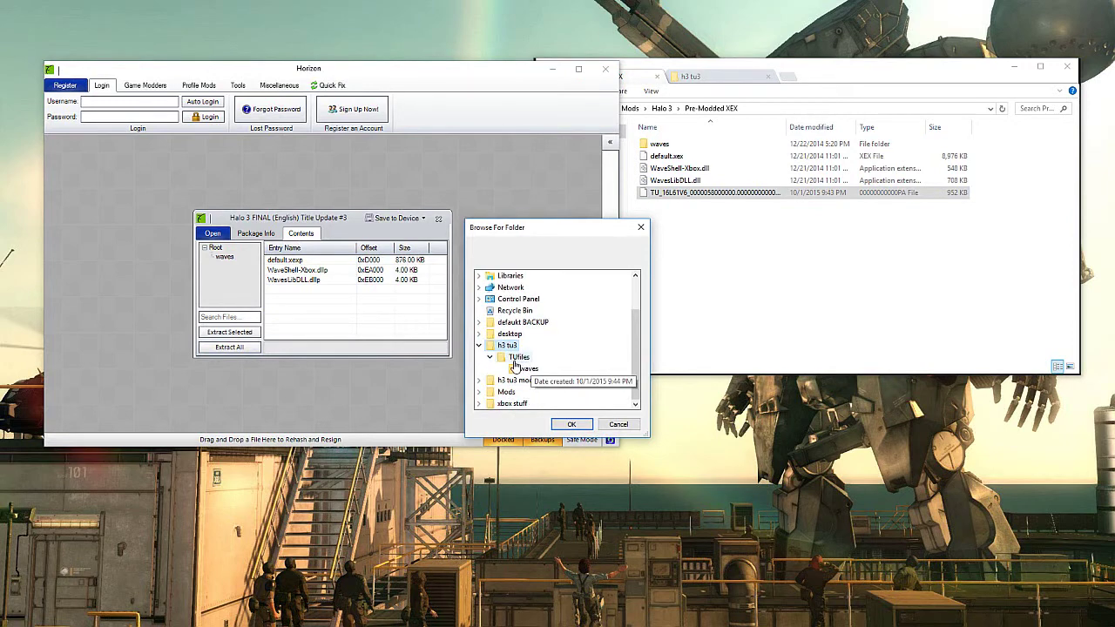
pyautogui.click(572, 424)
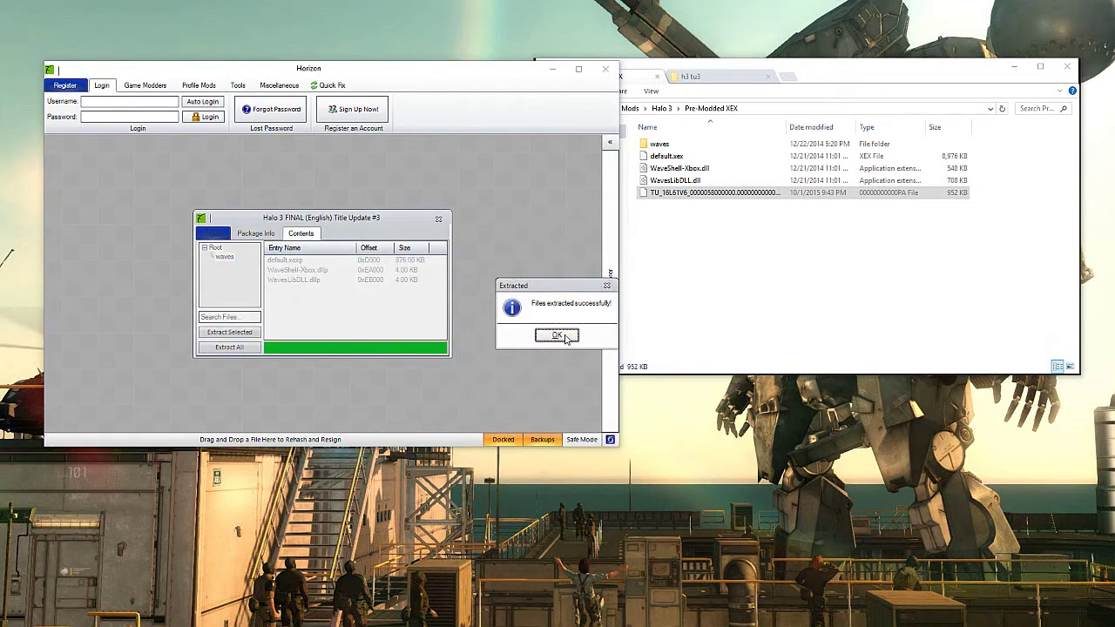
pyautogui.press('Return')
pyautogui.click(438, 219)
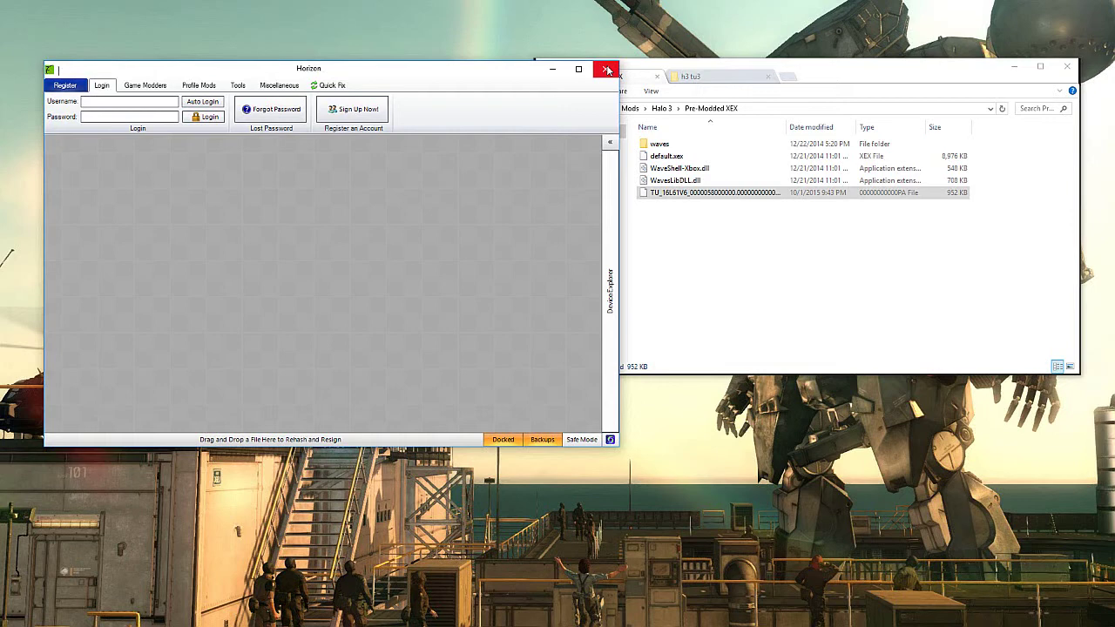
# - Close Horizon and move the file explorer window to the middle of the screen
pyautogui.click(647, 289)
pyautogui.click(520, 169)
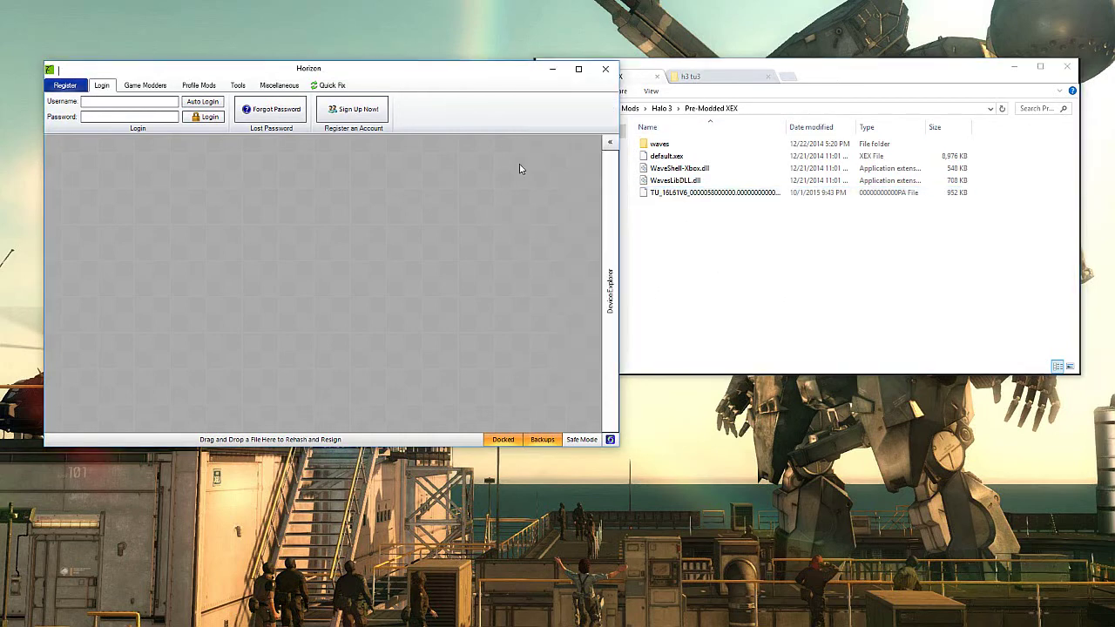
pyautogui.click(601, 72)
pyautogui.moveTo(822, 80); pyautogui.dragTo(535, 206)
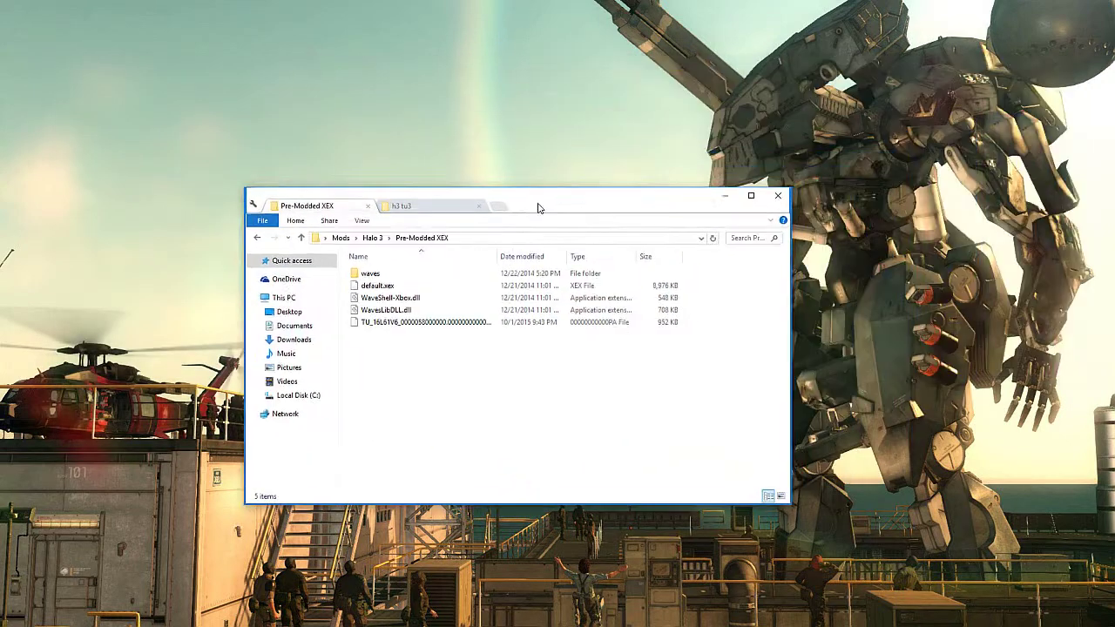
# - Check the extracted files in the TUfiles folder and go back to h3 tu3
pyautogui.click(423, 208)
pyautogui.doubleClick(394, 274)
pyautogui.moveTo(492, 420); pyautogui.dragTo(427, 296)
pyautogui.press('BackSpace')
# - Copy the waves folder, default.xex, WaveShell-Xbox.dll and WavesLibDLL.dll from Pre-Modded XEX into the h3 tu3 folder
pyautogui.click(328, 206)
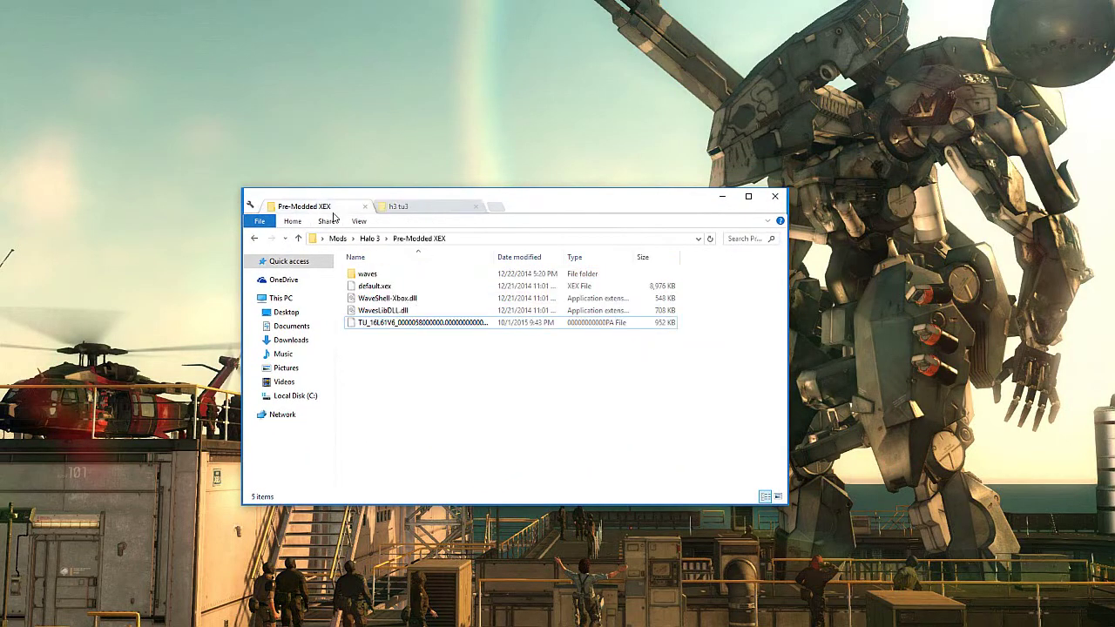
pyautogui.moveTo(343, 314); pyautogui.dragTo(392, 272)
pyautogui.rightClick(401, 294)
pyautogui.click(462, 429)
pyautogui.click(428, 396)
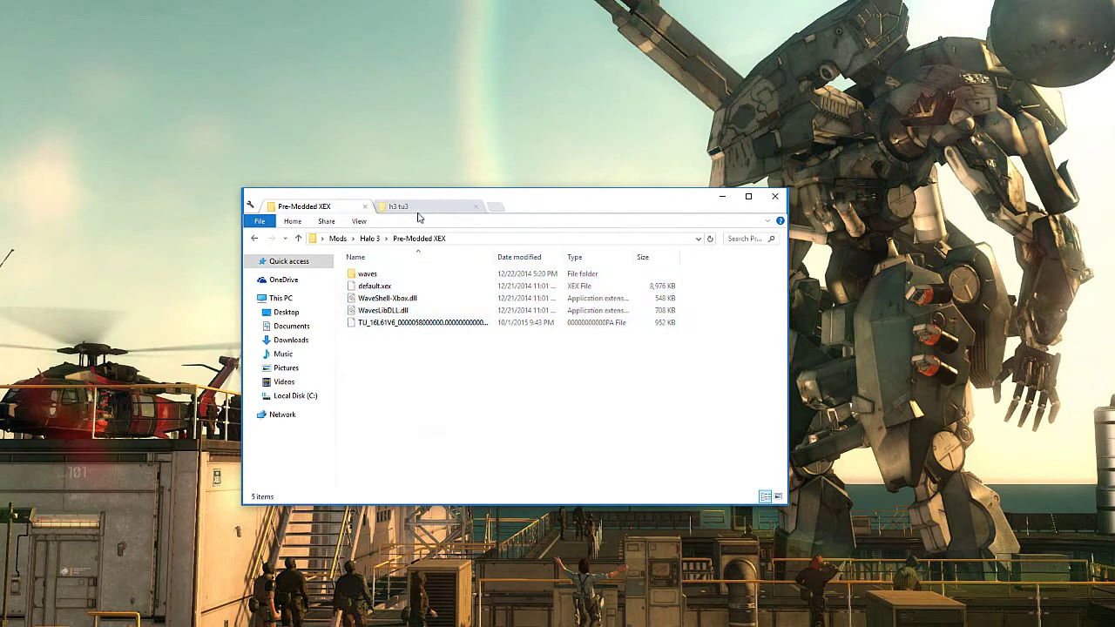
pyautogui.click(410, 212)
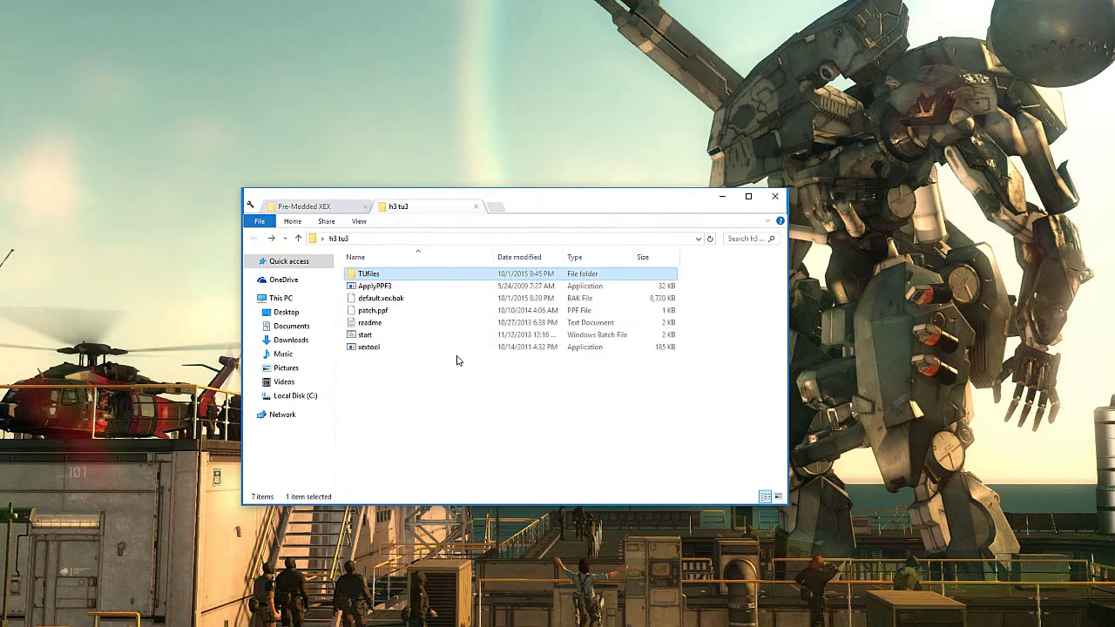
pyautogui.rightClick(494, 412)
pyautogui.click(523, 493)
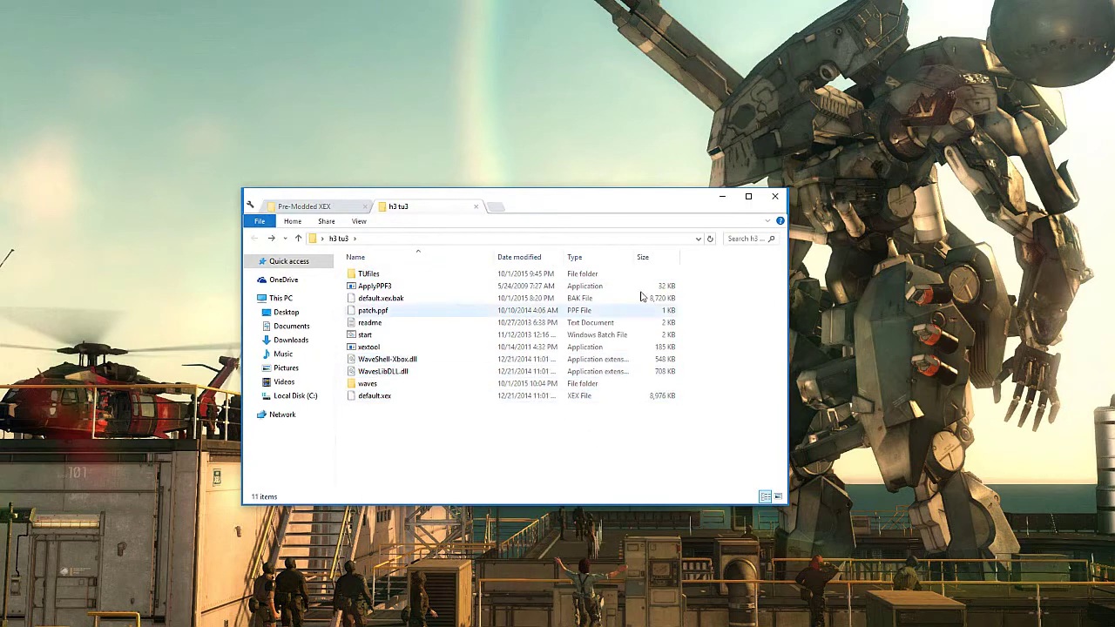
# - Run the start batch file in the h3 tu3 folder, allowing it past the security warning
pyautogui.doubleClick(405, 338)
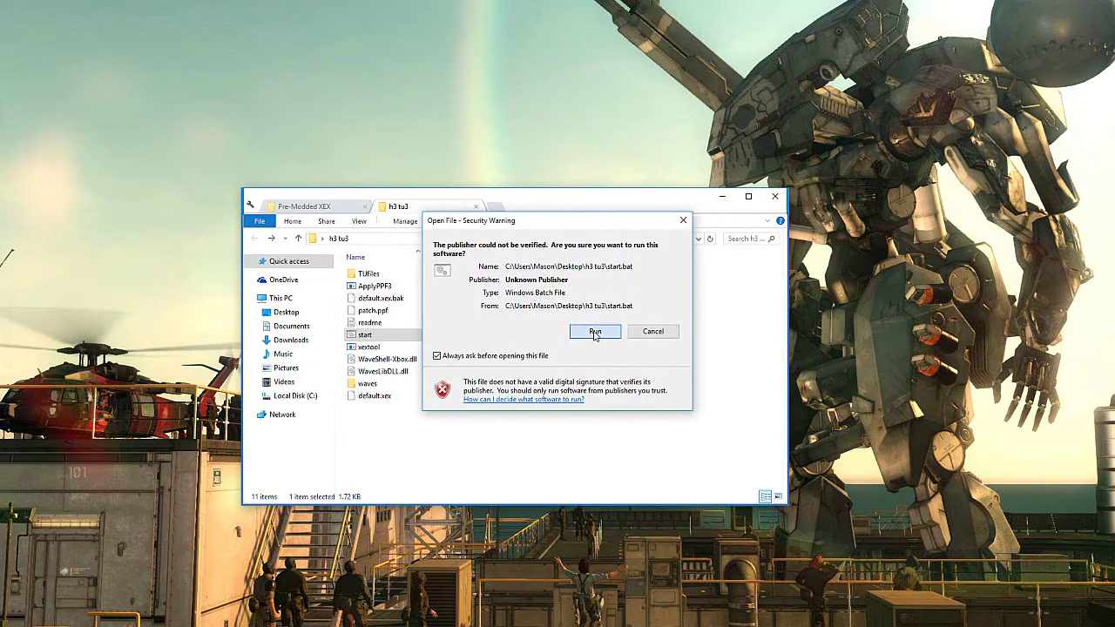
pyautogui.click(595, 329)
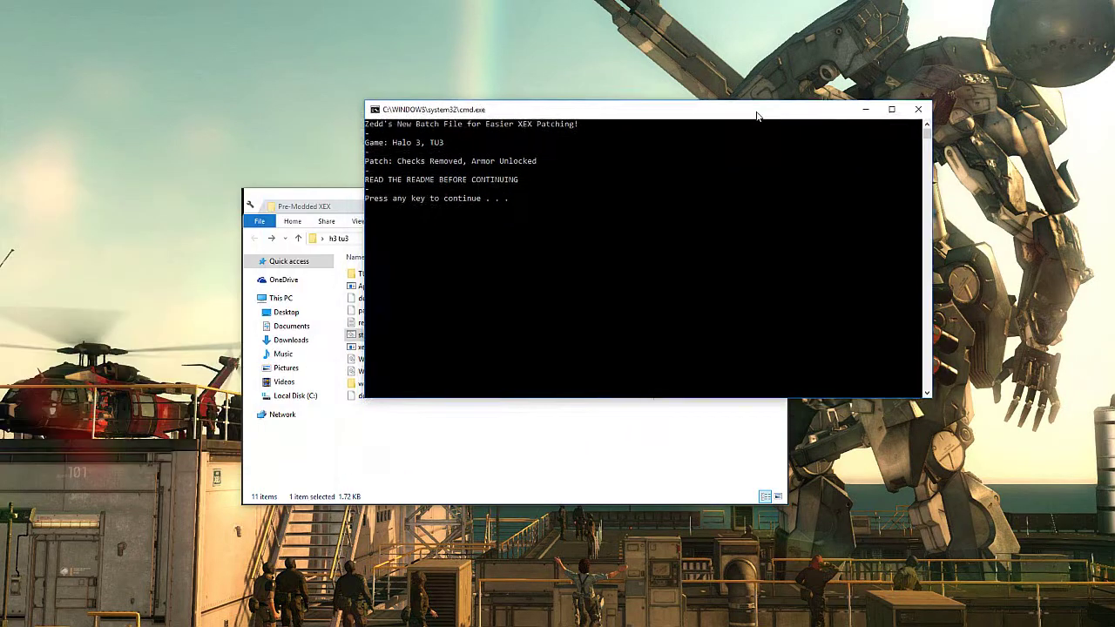
# - Open the readme in the h3 tu3 folder and read the preparation steps for patching without a title update
pyautogui.click(633, 257)
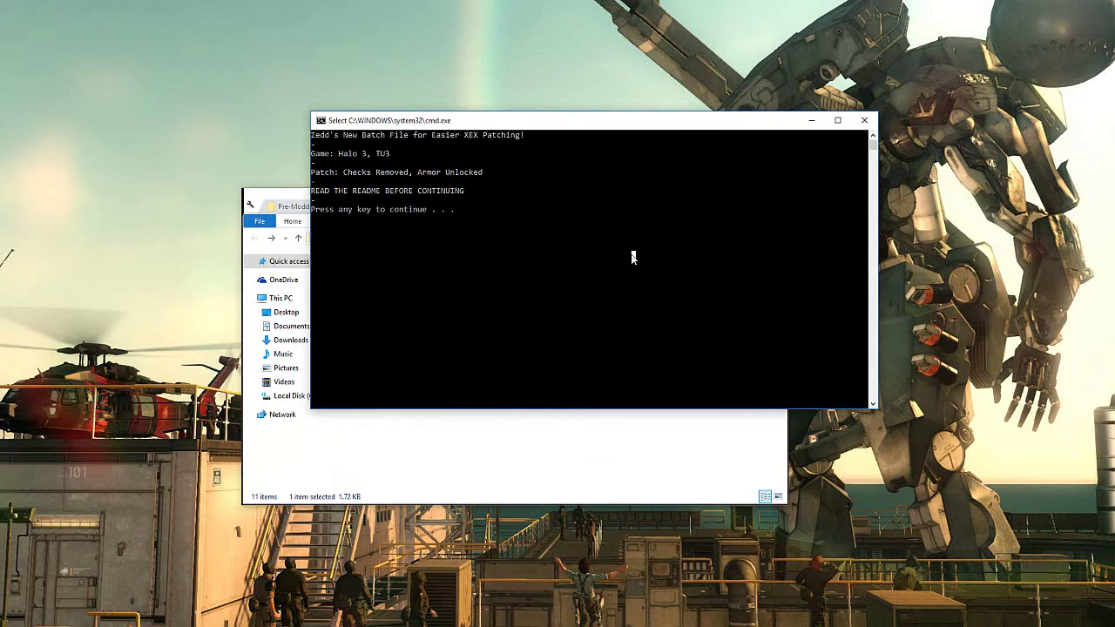
pyautogui.click(439, 471)
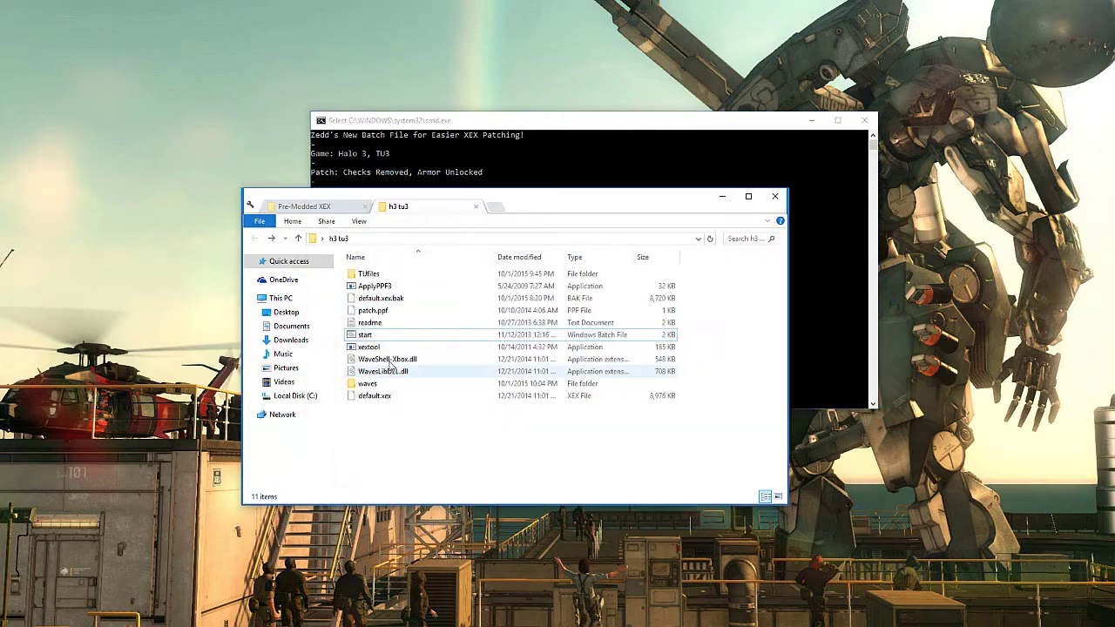
pyautogui.doubleClick(418, 326)
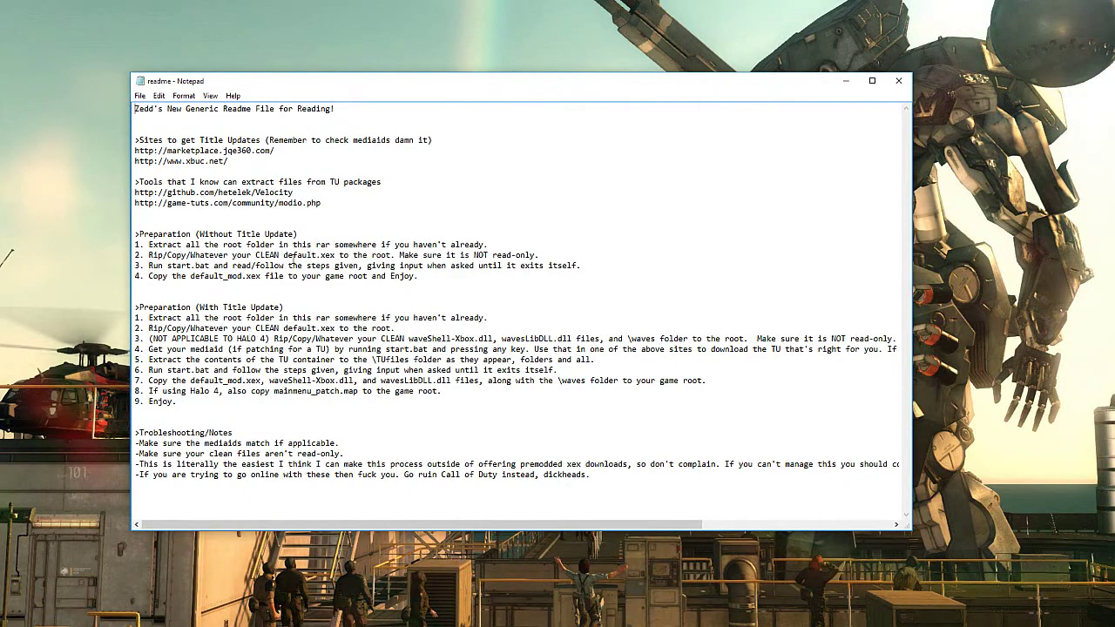
pyautogui.moveTo(419, 278); pyautogui.dragTo(334, 245)
pyautogui.click(316, 245)
pyautogui.click(392, 275)
pyautogui.click(205, 253)
pyautogui.click(336, 254)
pyautogui.moveTo(229, 274); pyautogui.dragTo(320, 266)
pyautogui.click(320, 268)
# - Read the readme's preparation steps for patching with a title update, including the note on the waves files, and close it
pyautogui.moveTo(219, 318); pyautogui.dragTo(333, 400)
pyautogui.click(301, 338)
pyautogui.click(250, 312)
pyautogui.moveTo(392, 339); pyautogui.dragTo(587, 339)
pyautogui.click(596, 339)
pyautogui.click(898, 81)
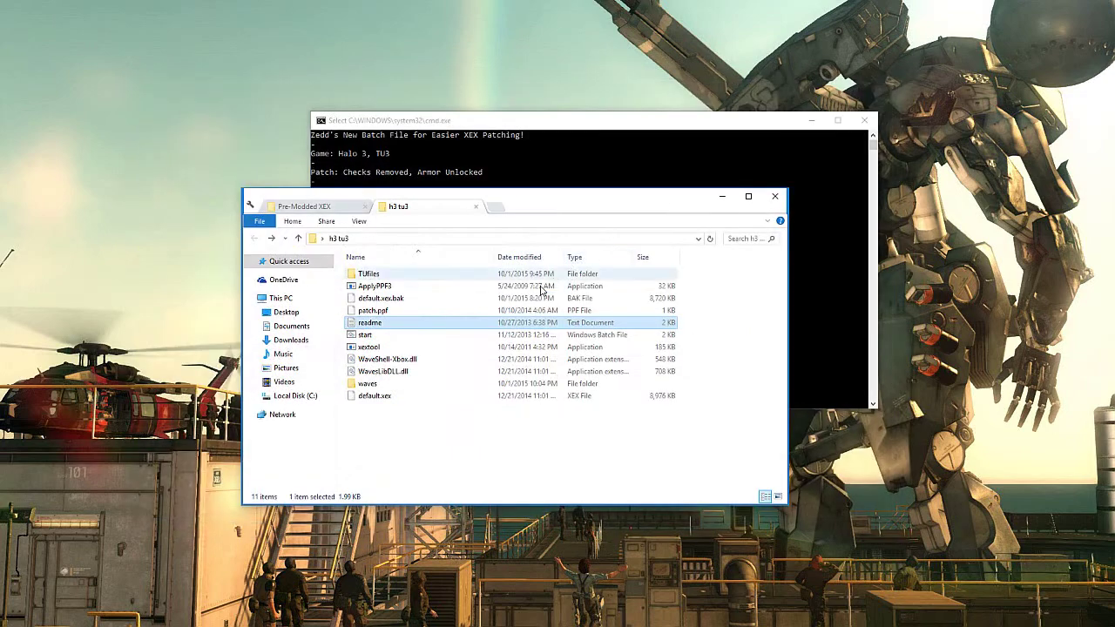
# - Return to the batch script and continue through its prompts to patch default.xex to TU3 and update the .dll files
pyautogui.click(633, 172)
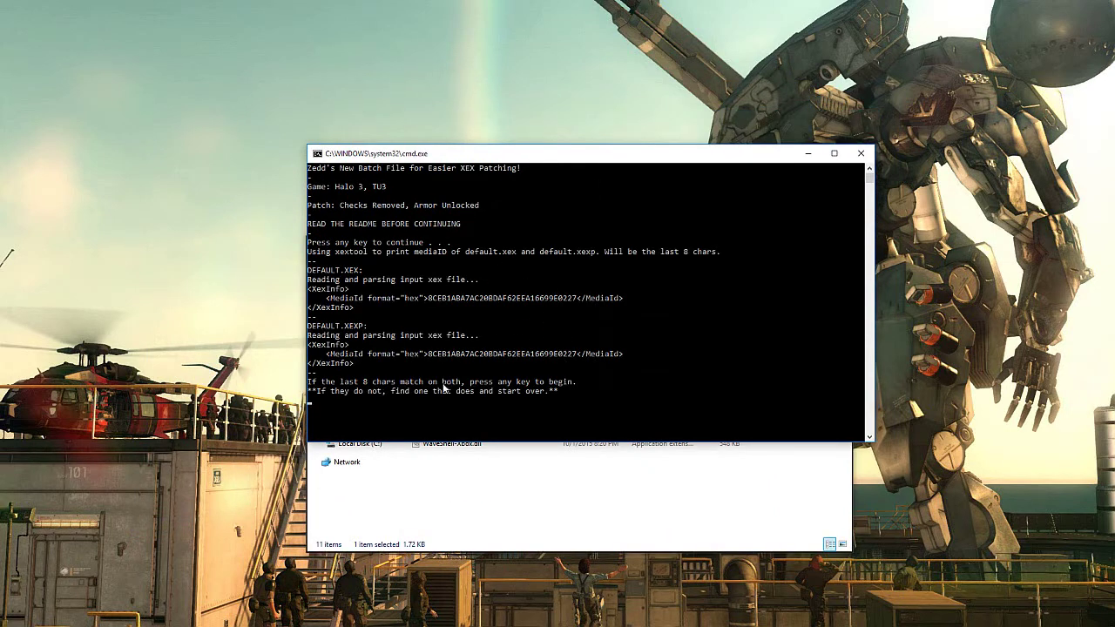
pyautogui.press('Return')
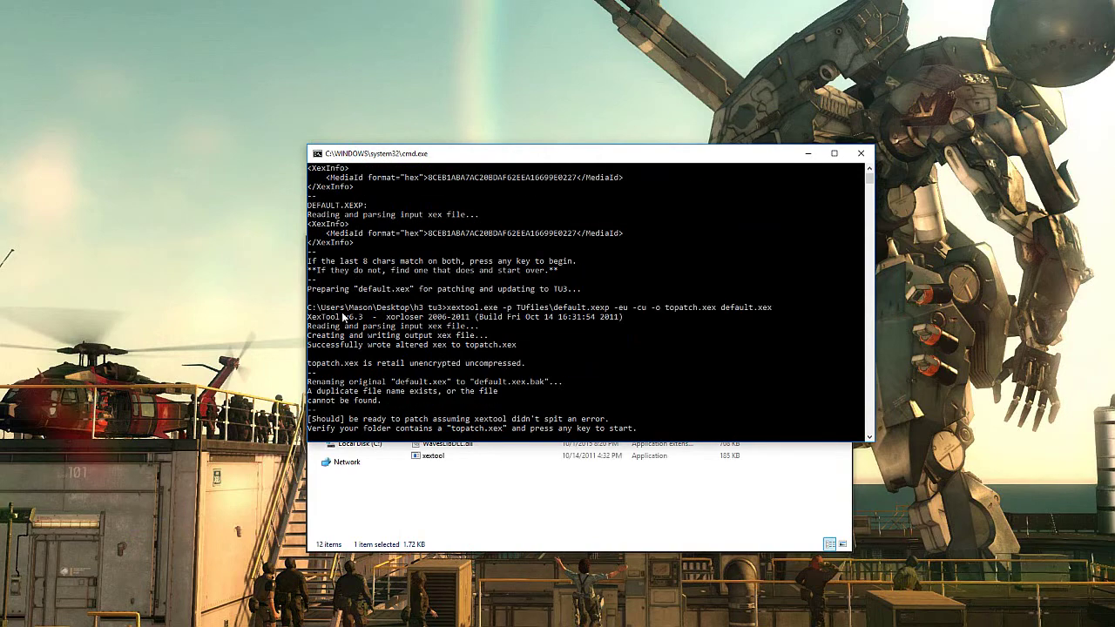
pyautogui.moveTo(513, 159); pyautogui.dragTo(453, 169)
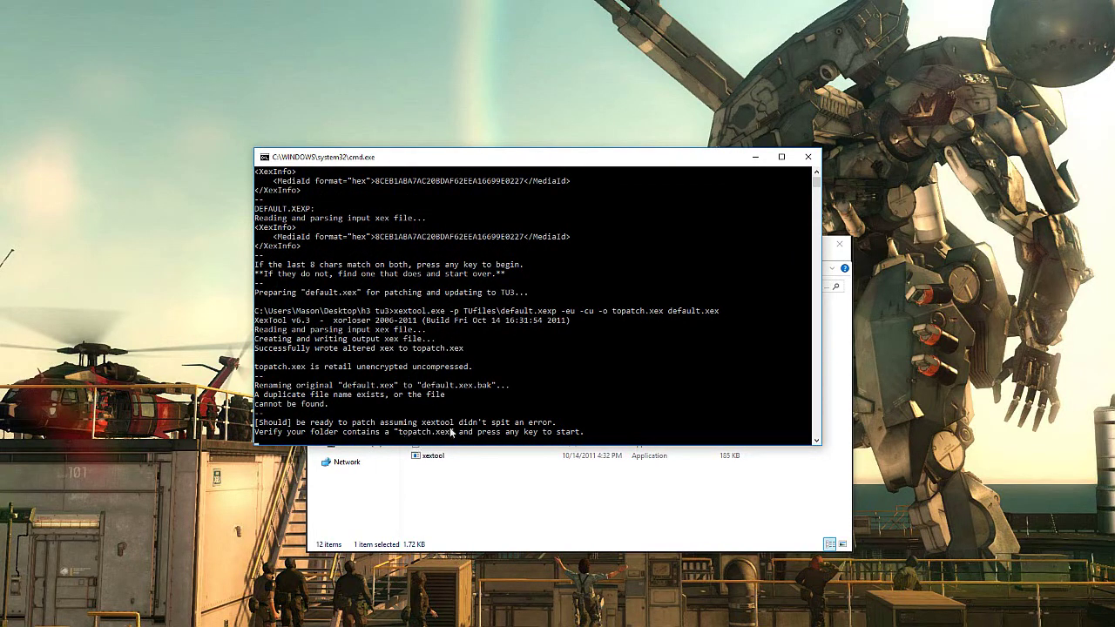
pyautogui.press('Return')
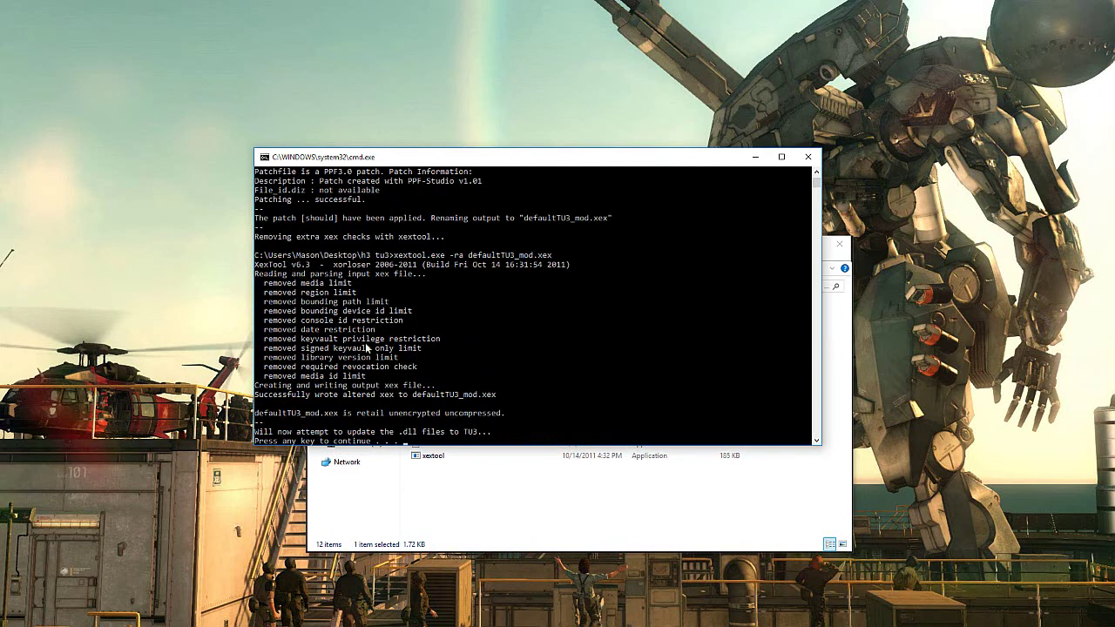
pyautogui.press('Return')
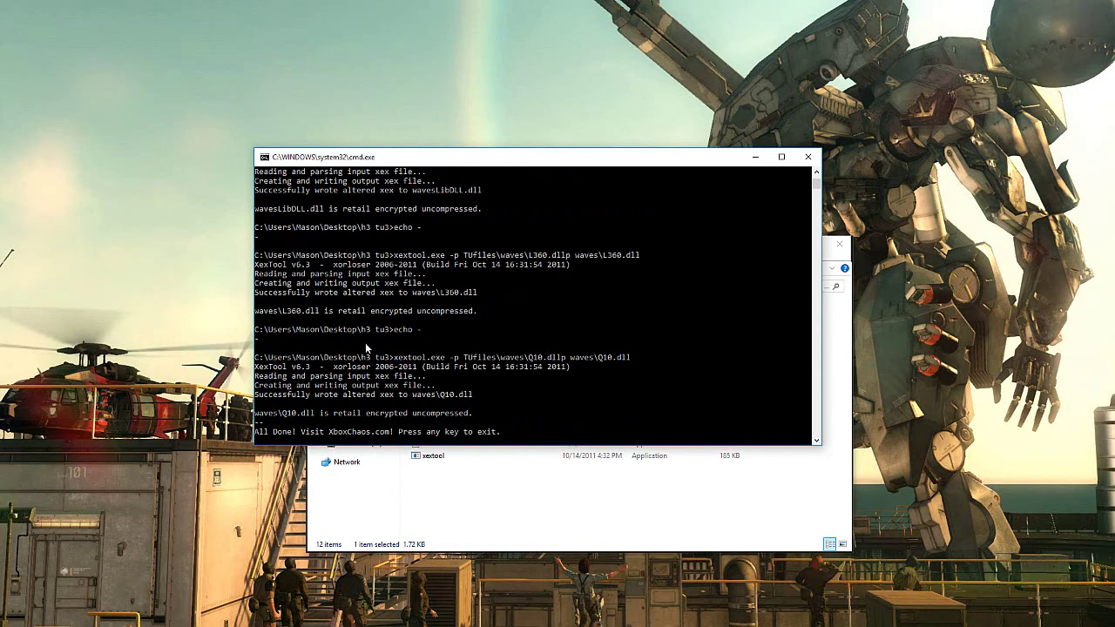